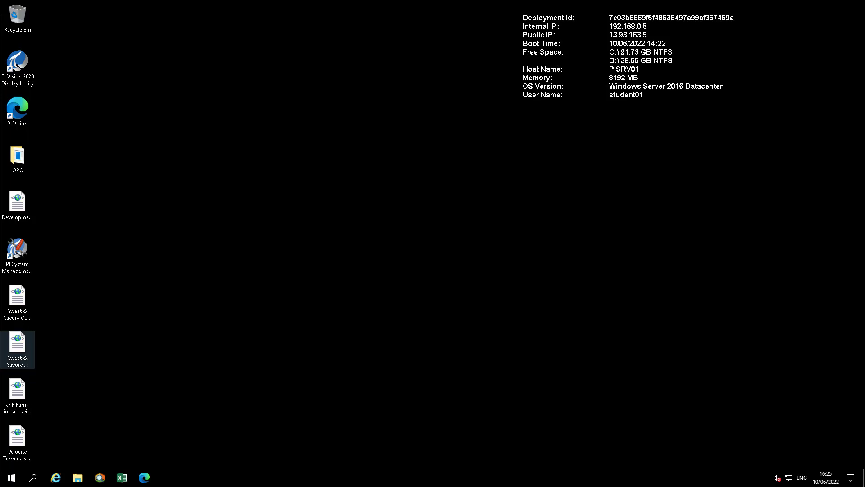
# - Launch PI System Explorer and show the attributes of element FFS01 under Sandbox > Packaging
pyautogui.click(100, 482)
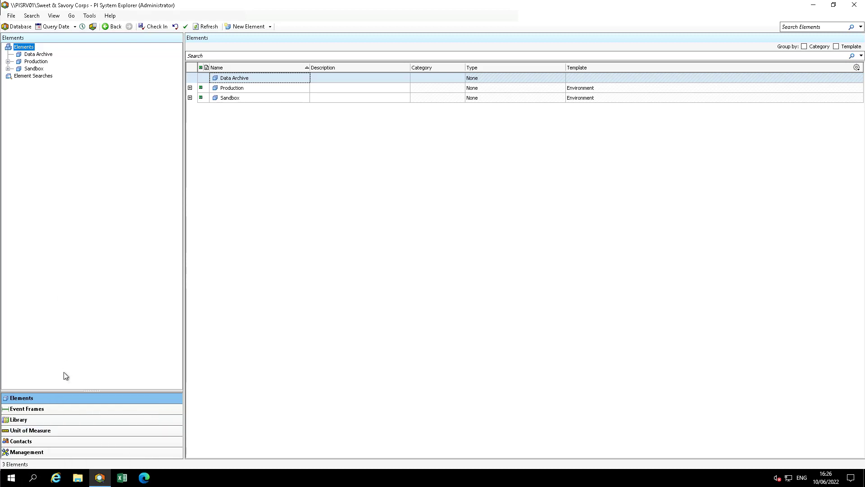
pyautogui.click(8, 68)
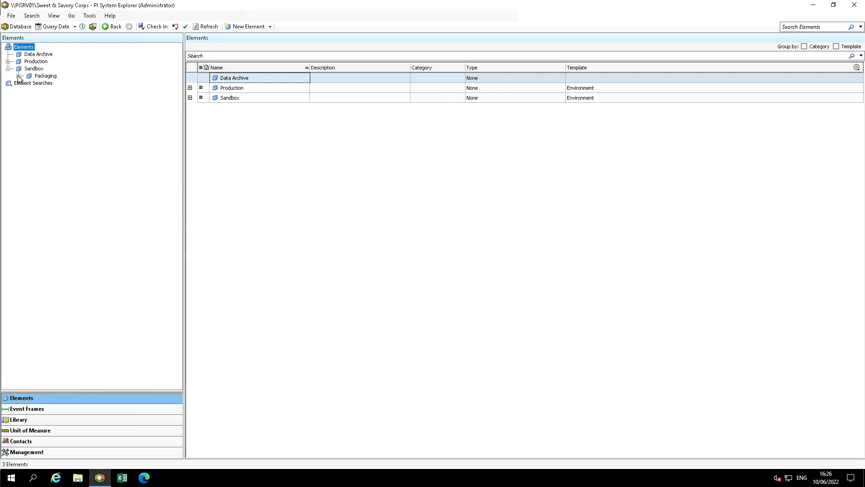
pyautogui.click(18, 75)
pyautogui.click(51, 84)
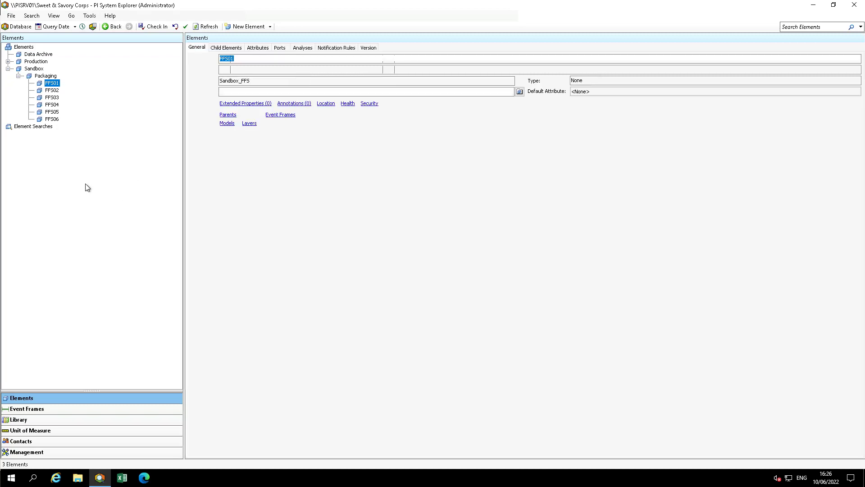
pyautogui.click(257, 48)
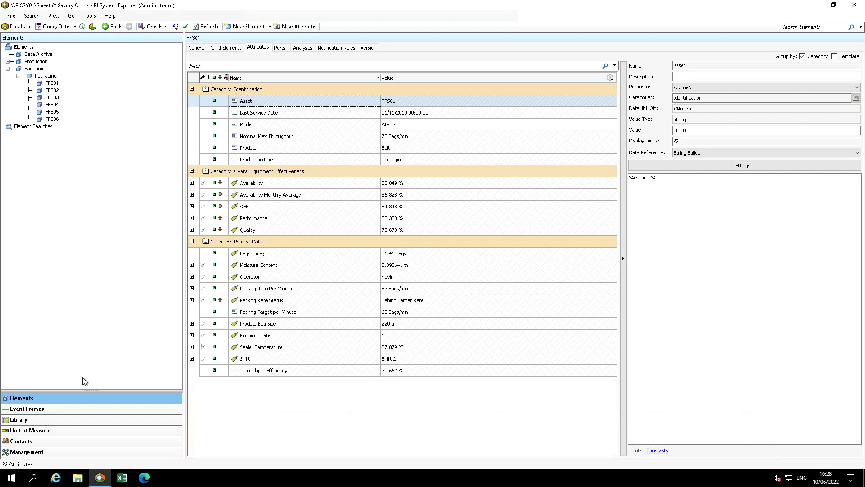
# - Open the Library table Sandbox_FFS_Maintenance and preview its 1000000 maintenance rows
pyautogui.click(49, 421)
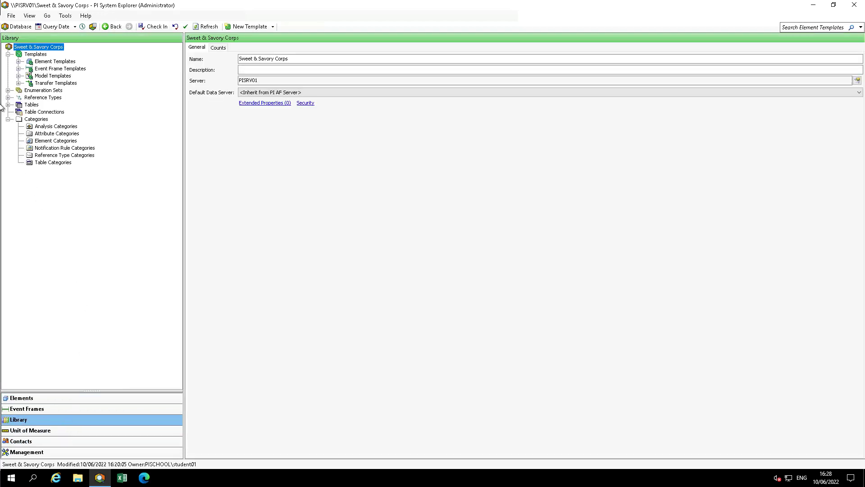
pyautogui.click(8, 105)
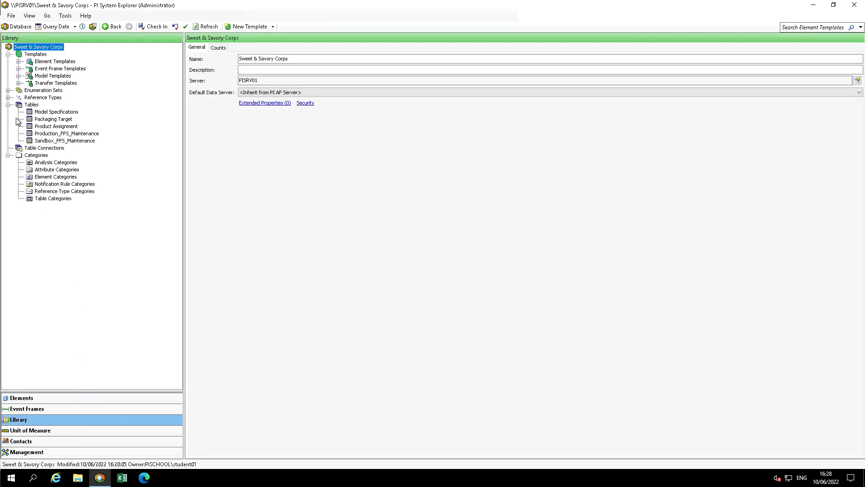
pyautogui.click(48, 141)
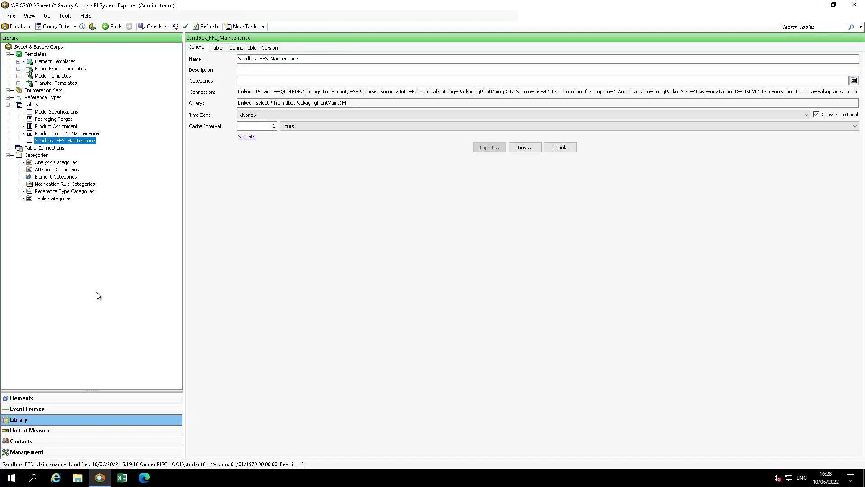
pyautogui.click(217, 49)
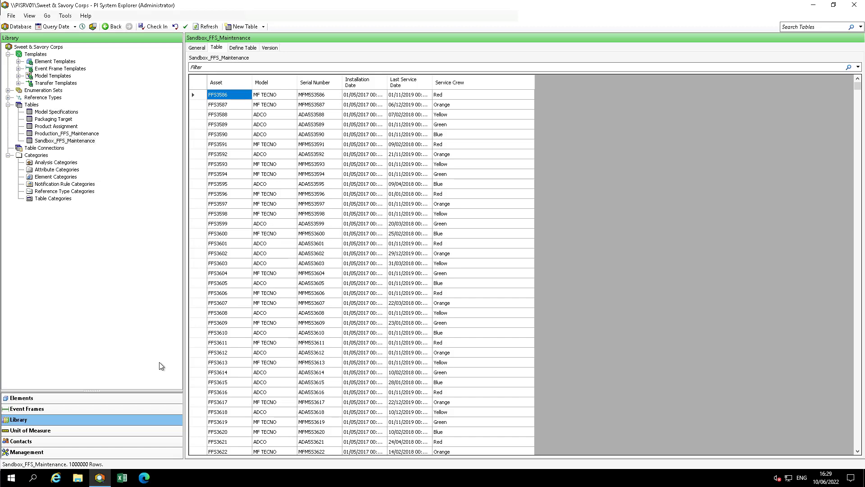
pyautogui.click(195, 48)
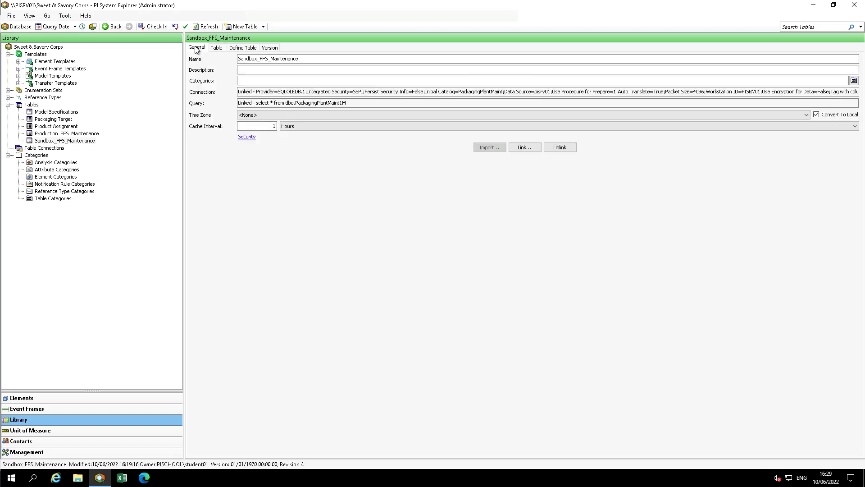
pyautogui.click(525, 149)
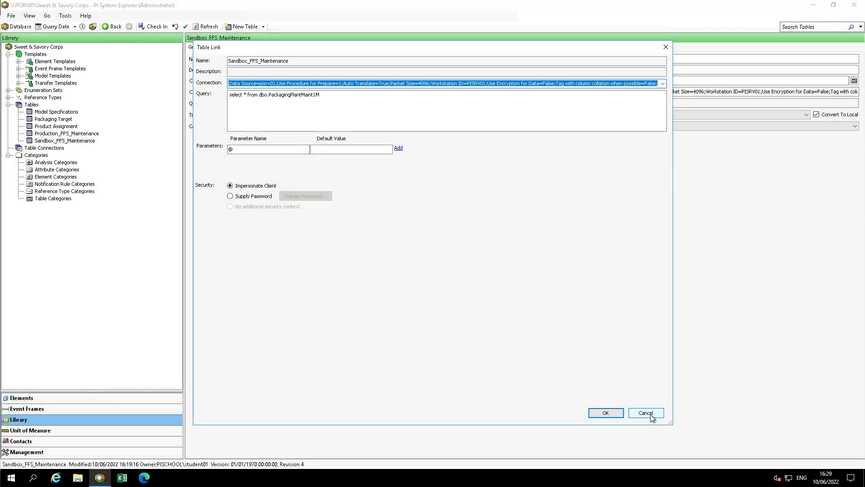
pyautogui.click(650, 413)
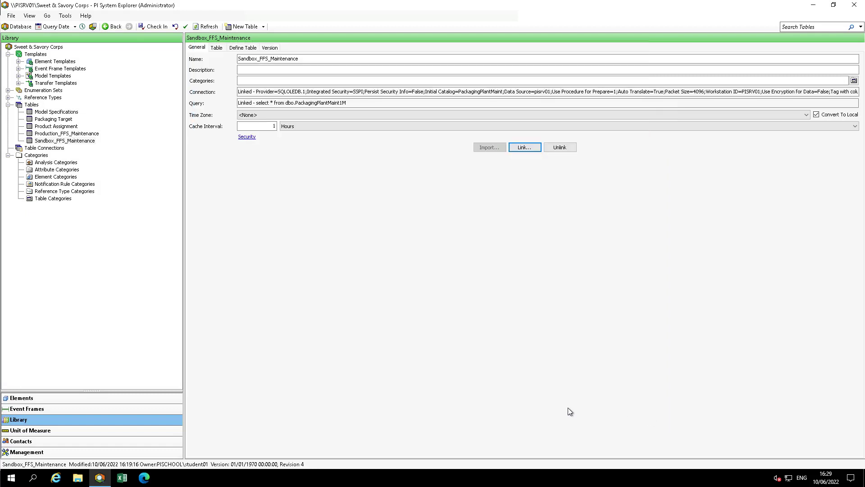
pyautogui.click(86, 134)
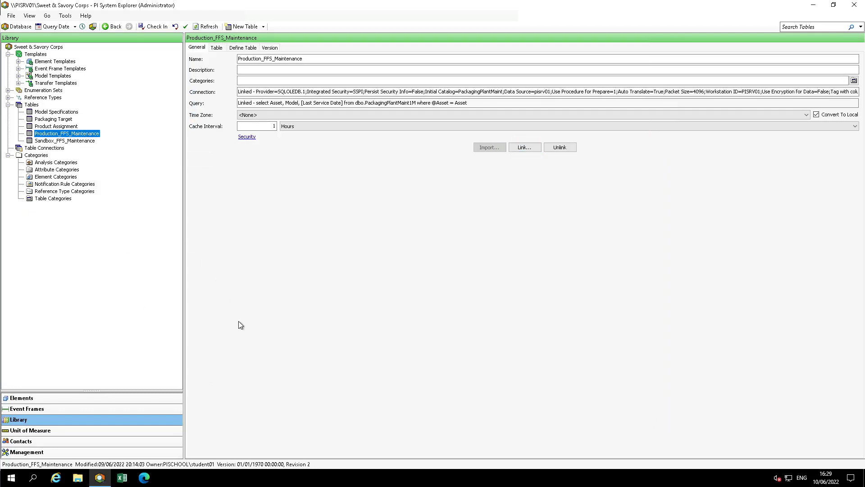
pyautogui.click(217, 48)
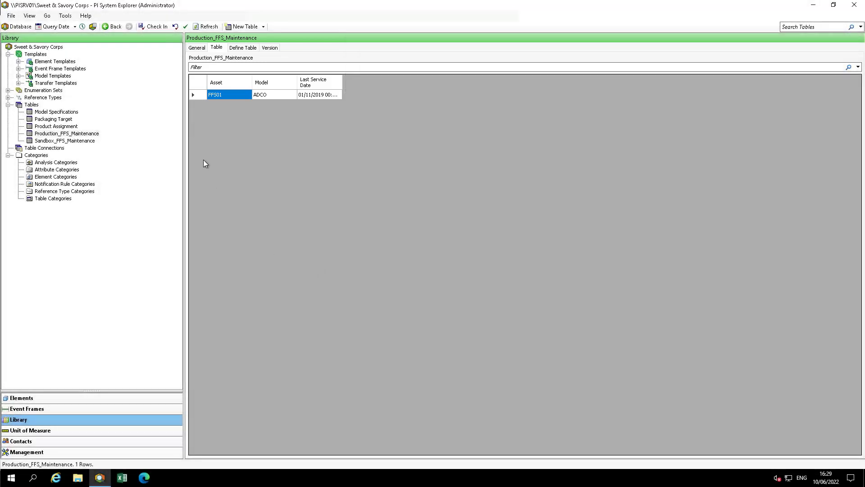
pyautogui.click(199, 48)
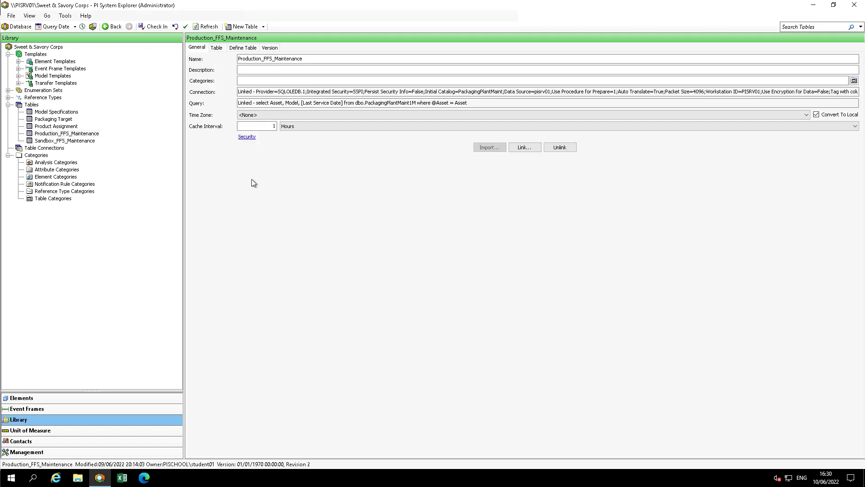
pyautogui.click(521, 149)
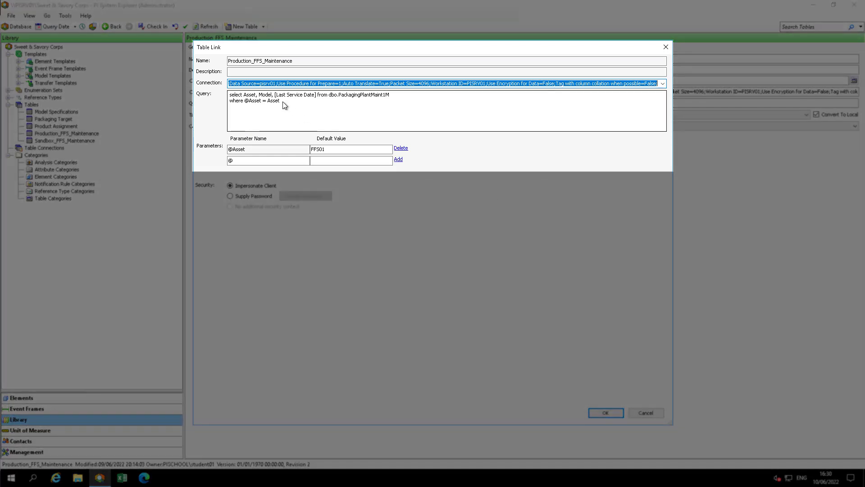
pyautogui.moveTo(283, 101); pyautogui.dragTo(217, 101)
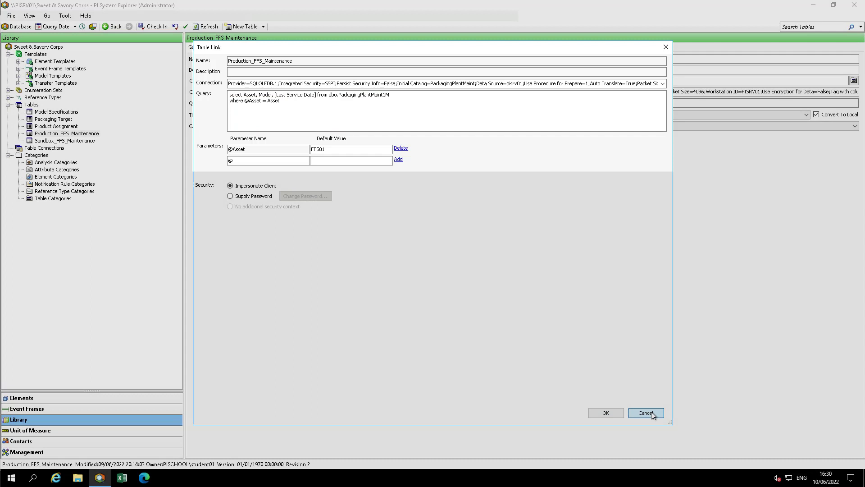
pyautogui.click(654, 415)
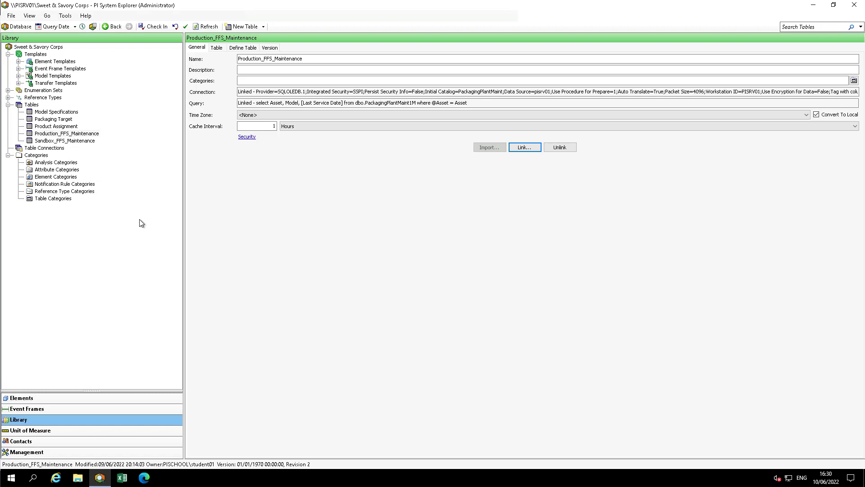
pyautogui.click(90, 141)
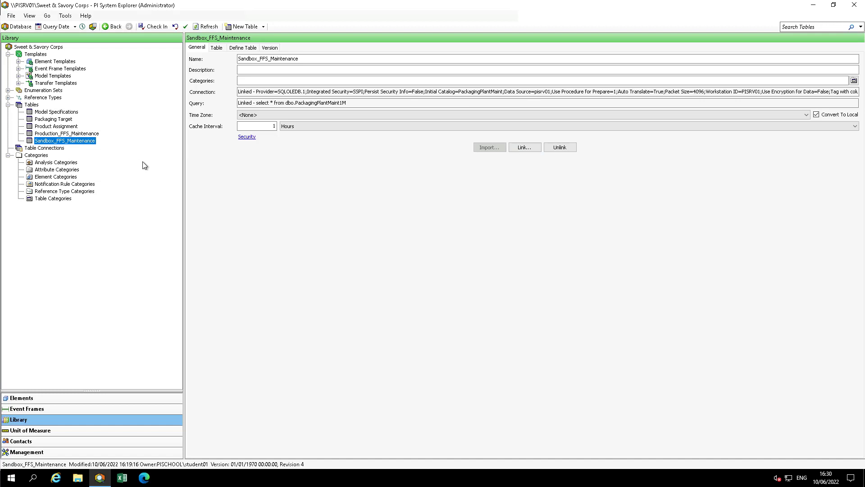
pyautogui.click(525, 150)
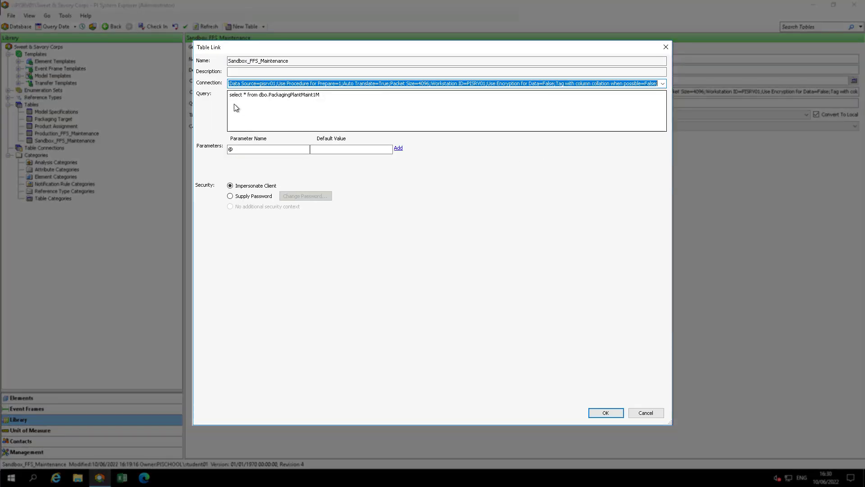
pyautogui.click(234, 104)
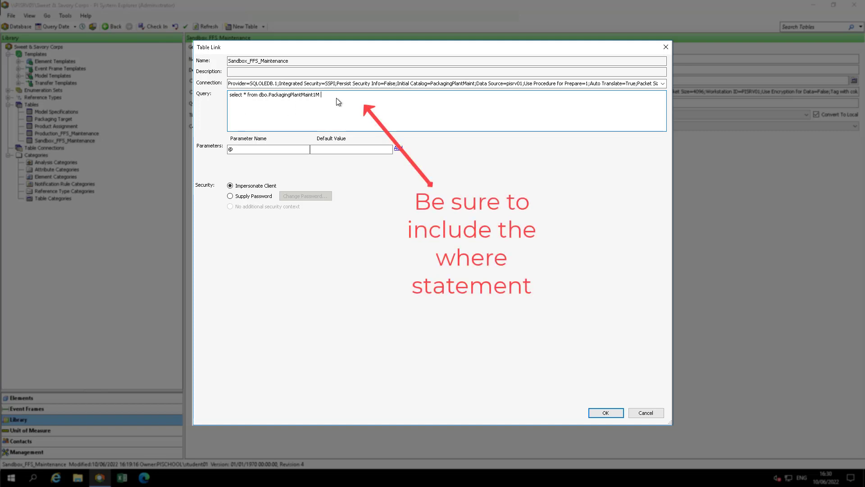
pyautogui.write('where @Asset = Asset')
pyautogui.click(243, 150)
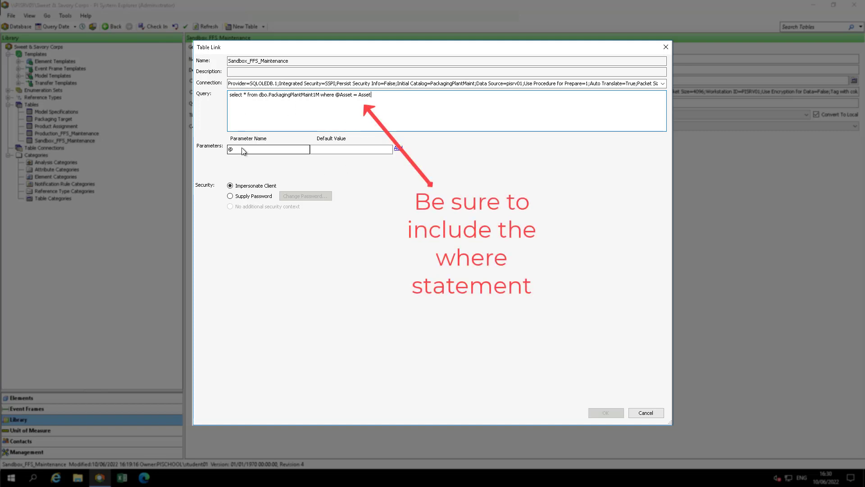
pyautogui.write('Asset')
pyautogui.click(488, 149)
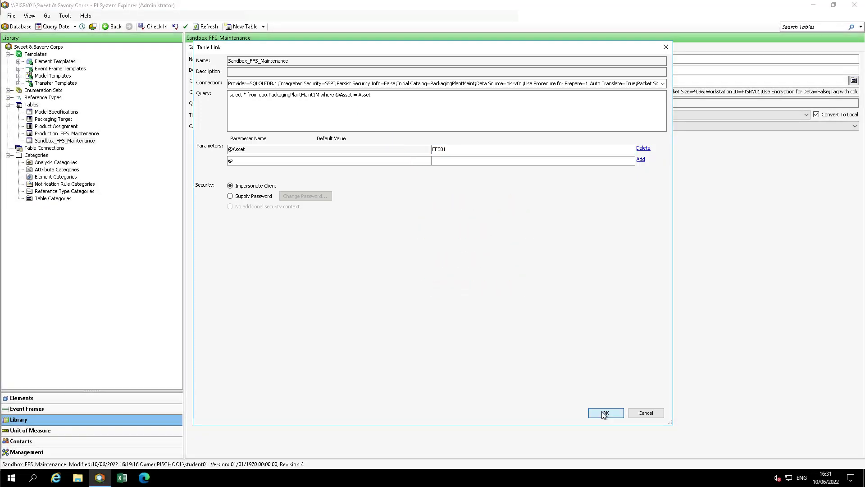
pyautogui.click(605, 412)
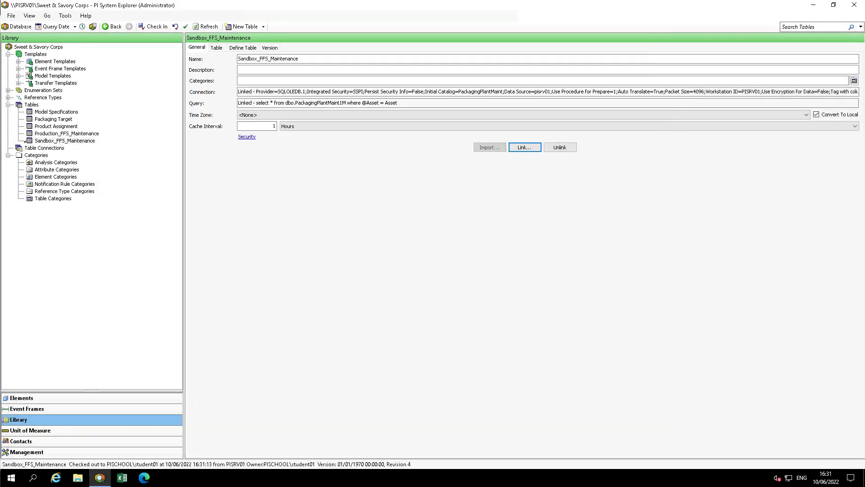
# - Check in the table, refresh, and preview its single FFS01 row
pyautogui.click(158, 28)
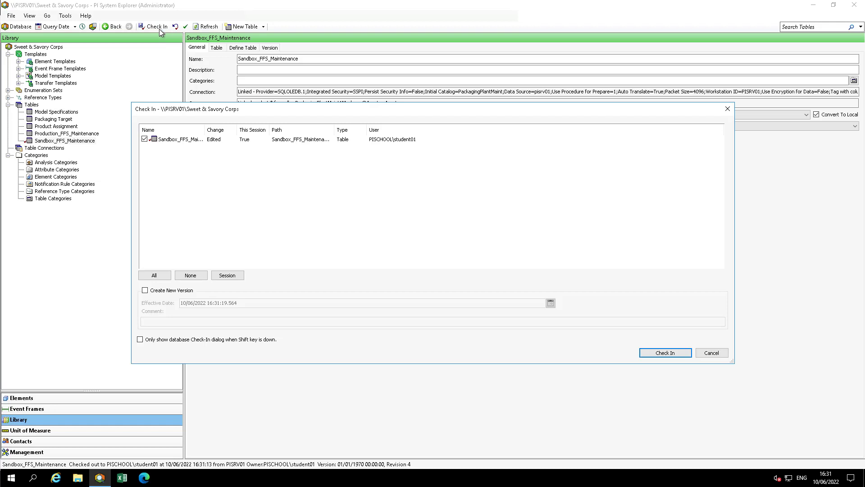
pyautogui.click(671, 352)
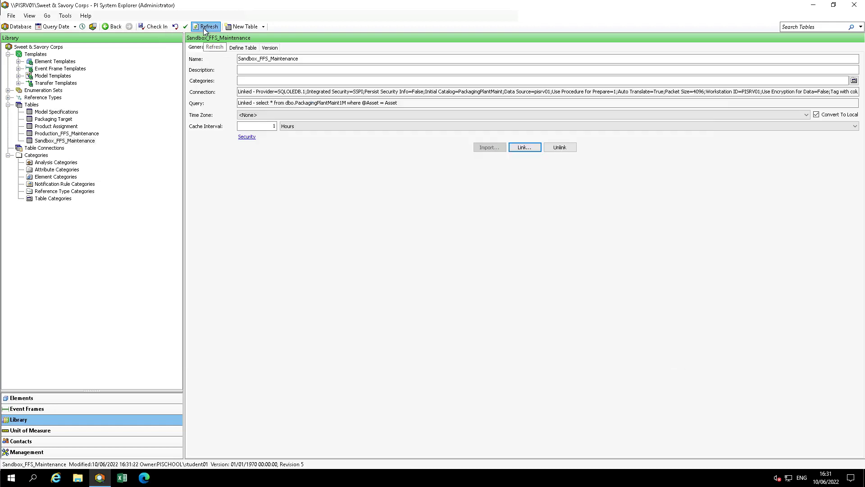
pyautogui.click(204, 28)
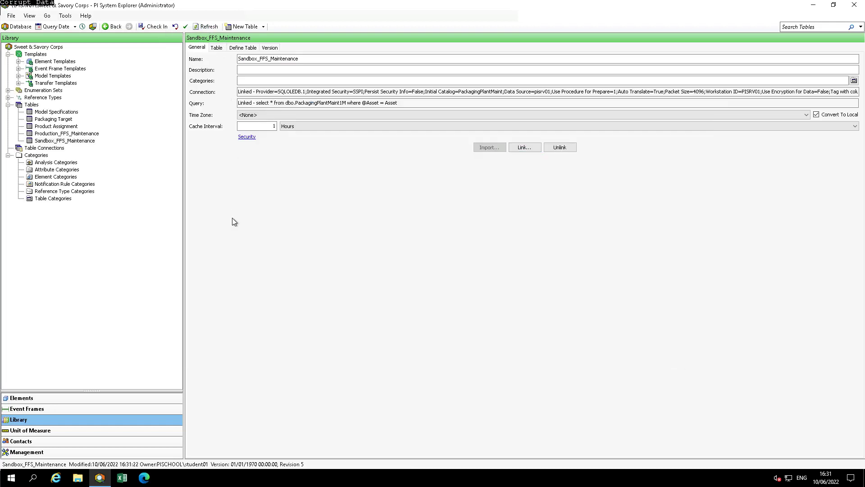
pyautogui.click(217, 49)
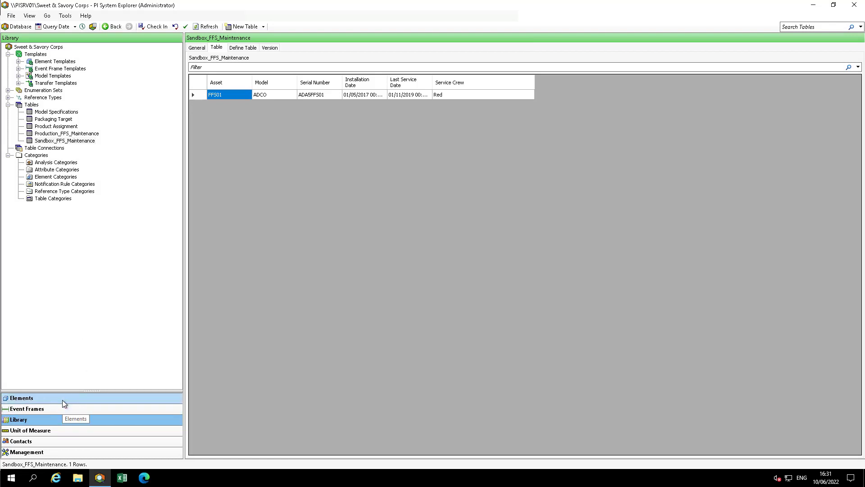
# - Select the Last Service Date attribute template in the Sandbox_FFS element template
pyautogui.click(17, 62)
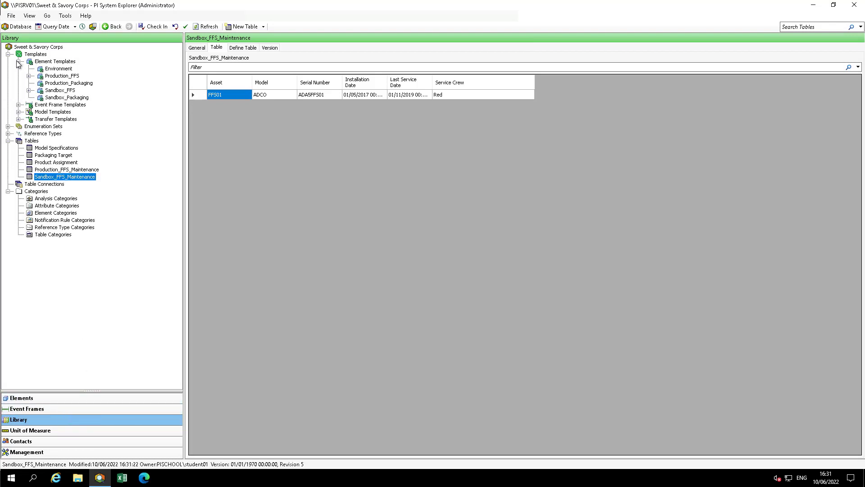
pyautogui.click(60, 91)
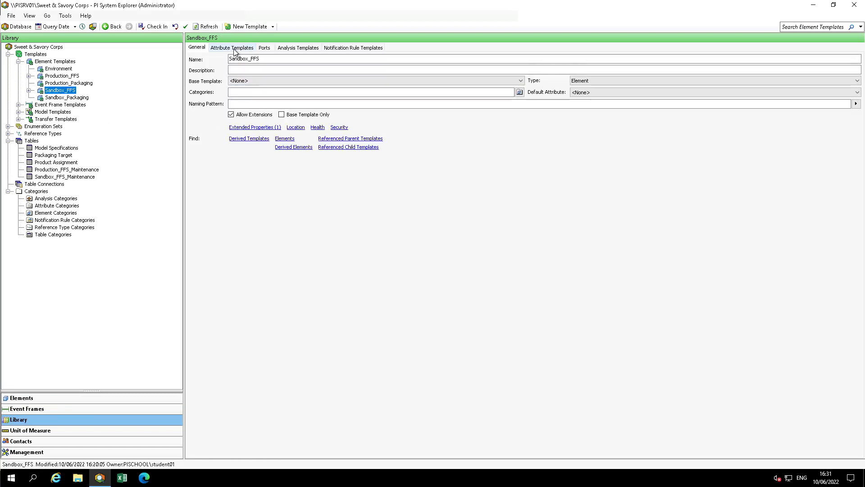
pyautogui.click(234, 49)
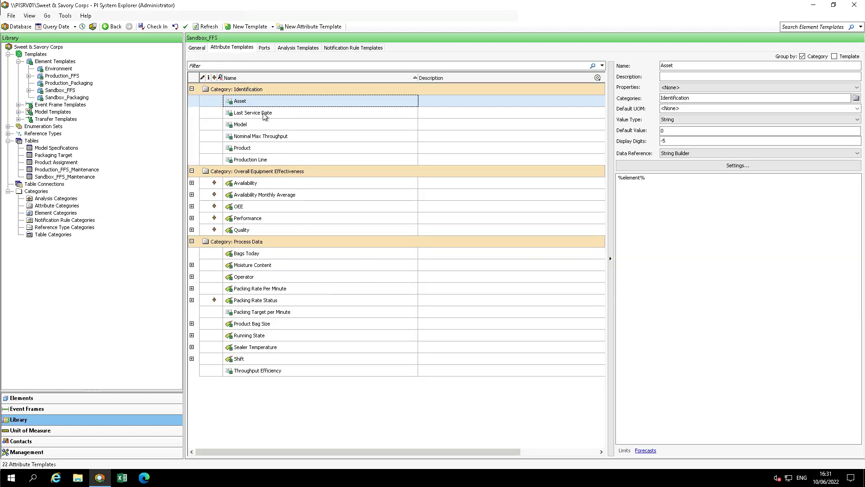
pyautogui.click(263, 113)
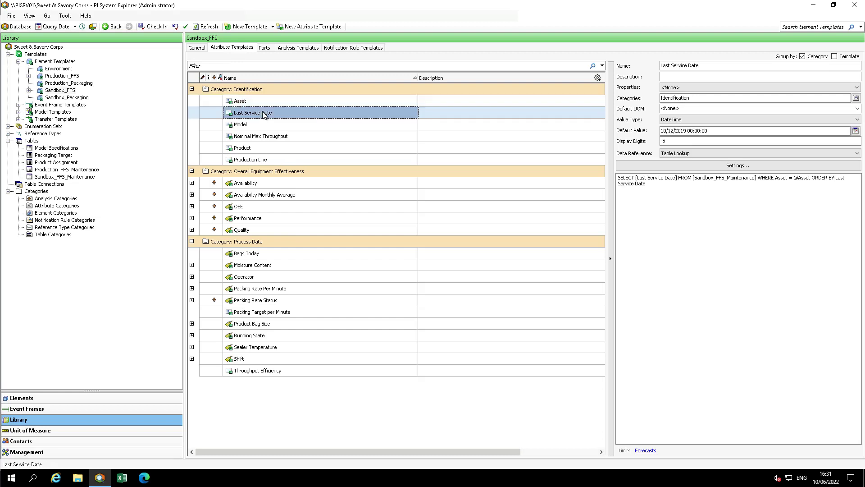
pyautogui.click(735, 166)
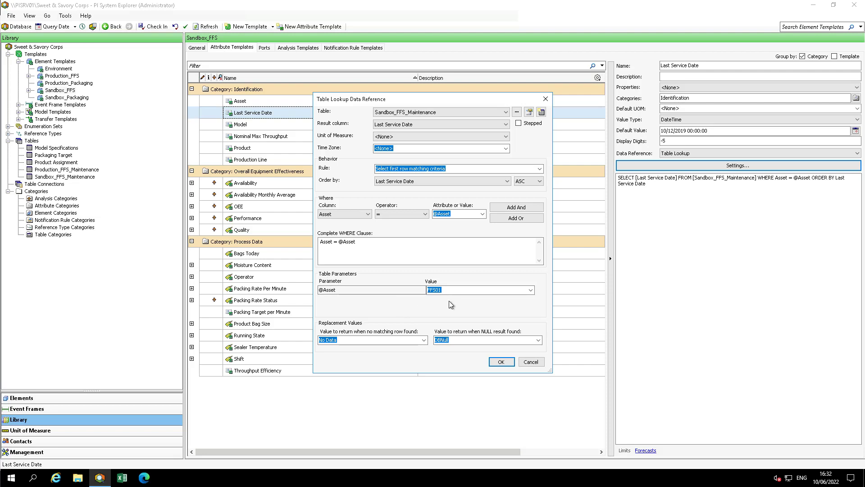
pyautogui.write('Asset')
pyautogui.click(530, 290)
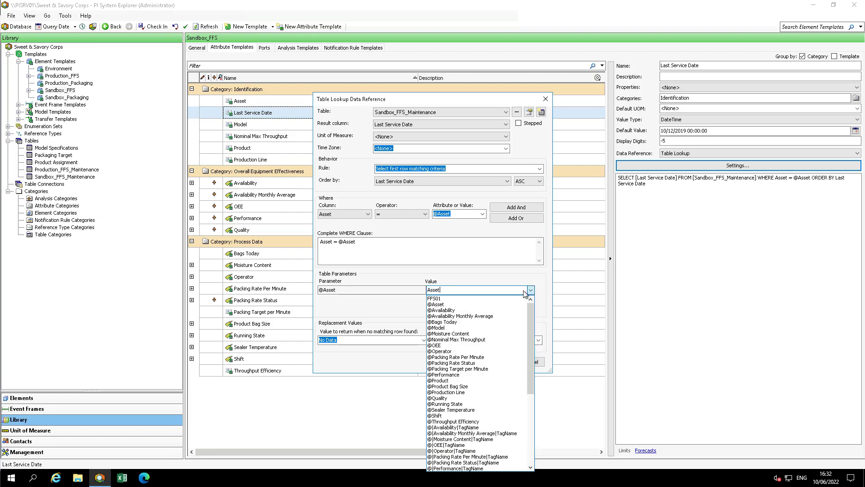
pyautogui.click(459, 308)
pyautogui.click(508, 363)
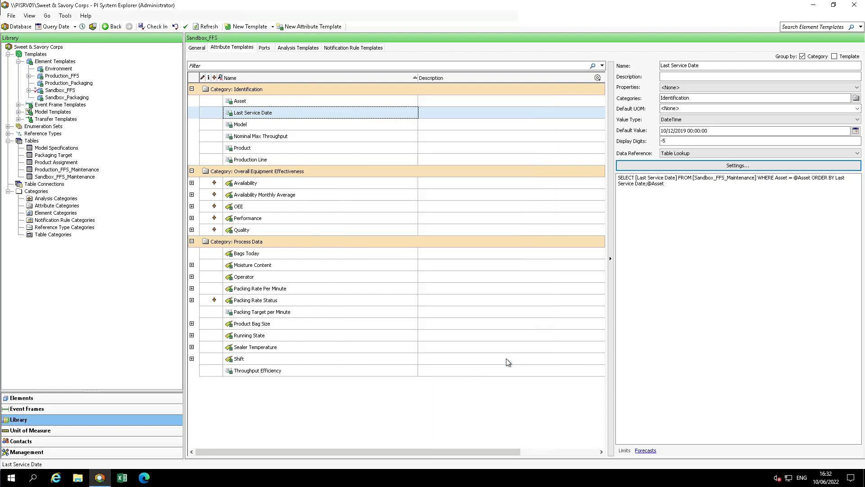
pyautogui.click(155, 28)
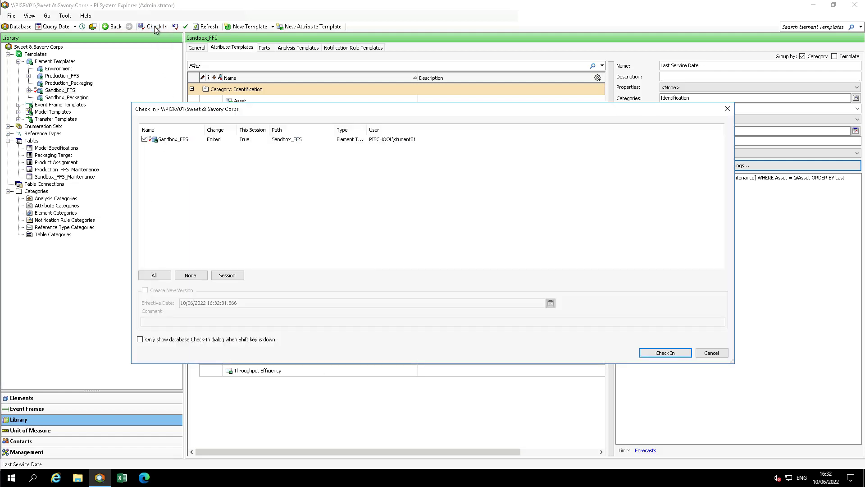
pyautogui.click(663, 354)
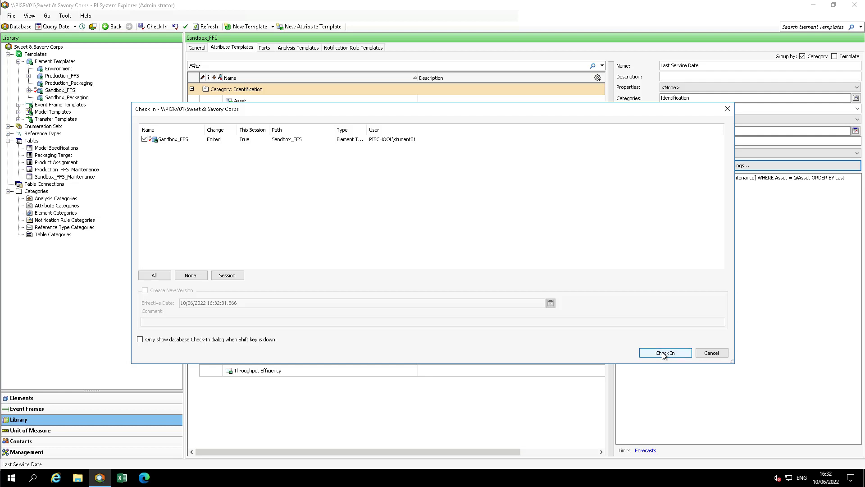
# - Close PI System Explorer and relaunch it from the taskbar
pyautogui.click(855, 6)
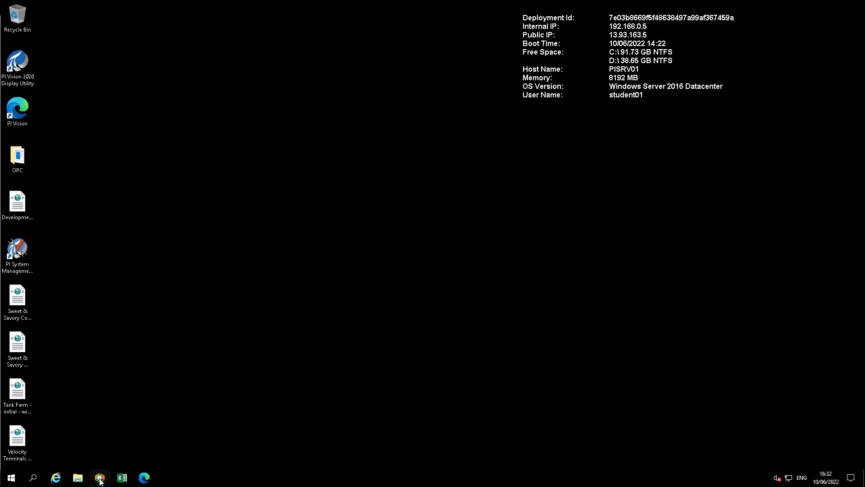
pyautogui.click(100, 479)
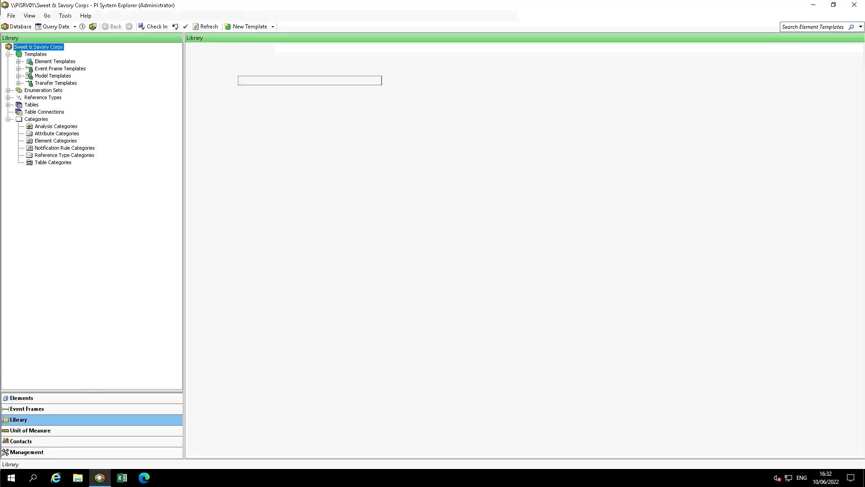
# - Compare Last Service Date on FFS02 (09/04/2018), FFS01 (01/11/2019) and FFS03 under Sandbox > Packaging
pyautogui.click(74, 398)
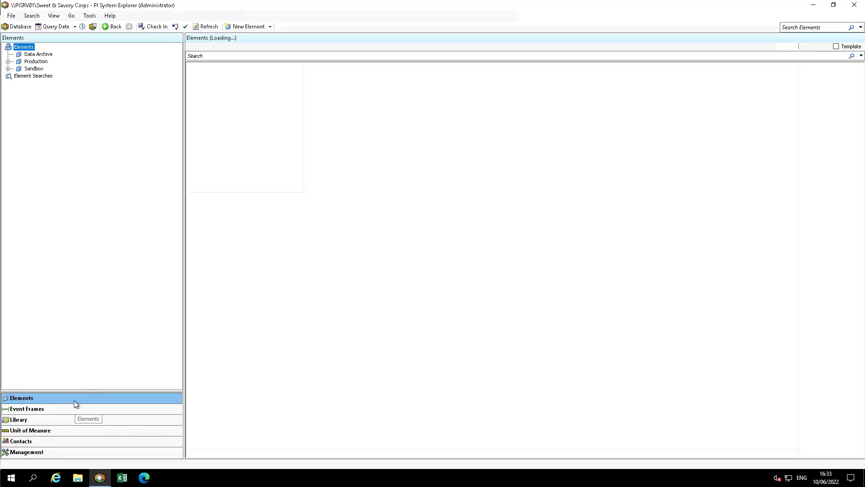
pyautogui.click(8, 68)
pyautogui.click(19, 76)
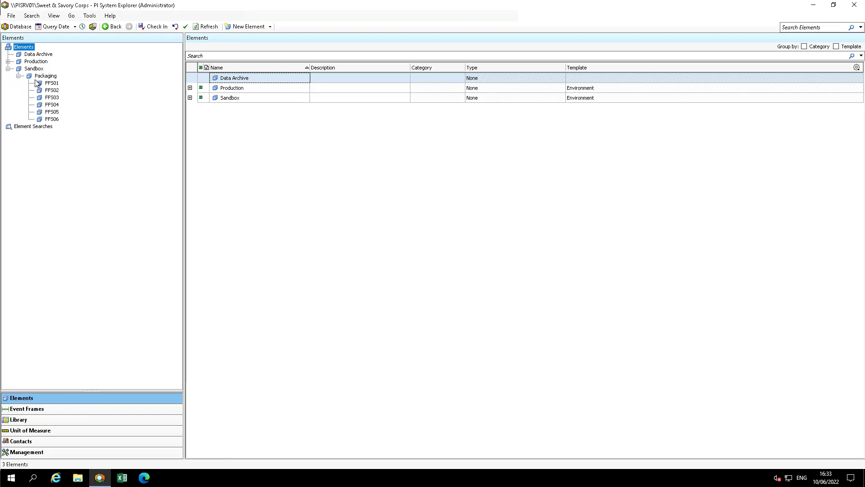
pyautogui.click(52, 90)
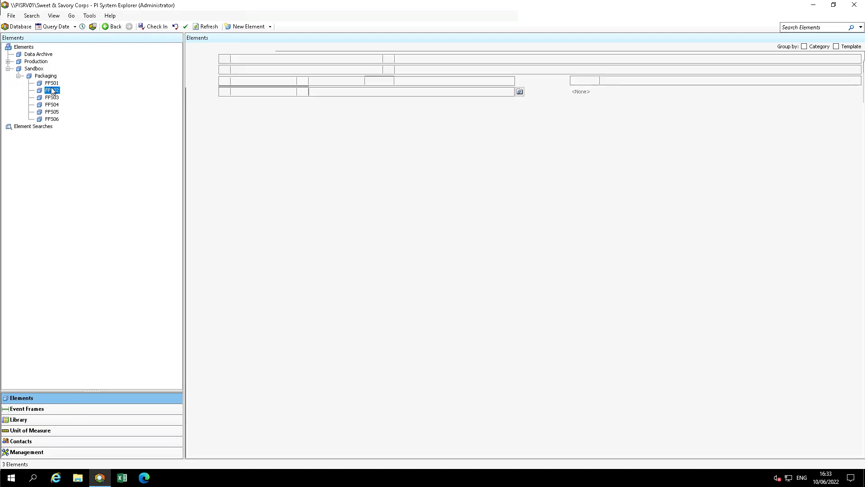
pyautogui.click(256, 49)
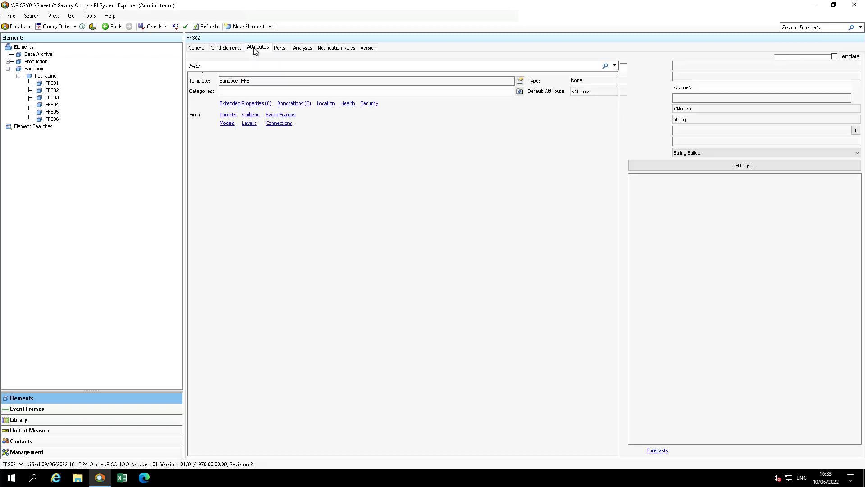
pyautogui.click(54, 84)
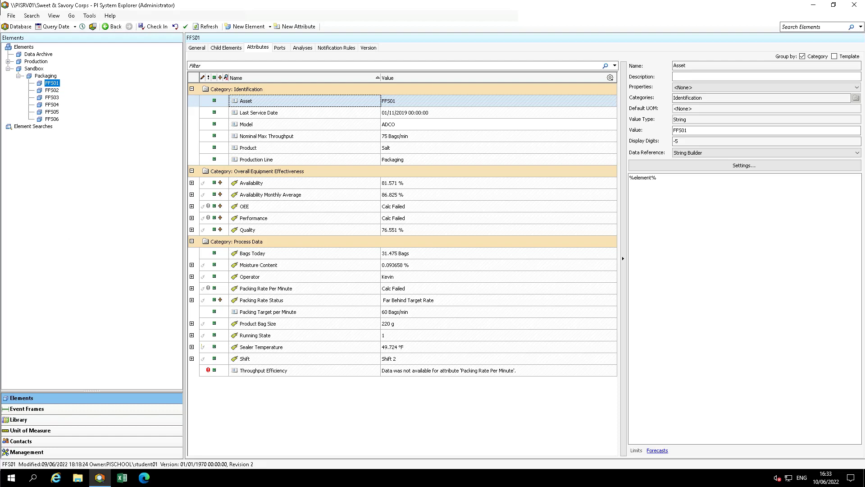
pyautogui.click(56, 99)
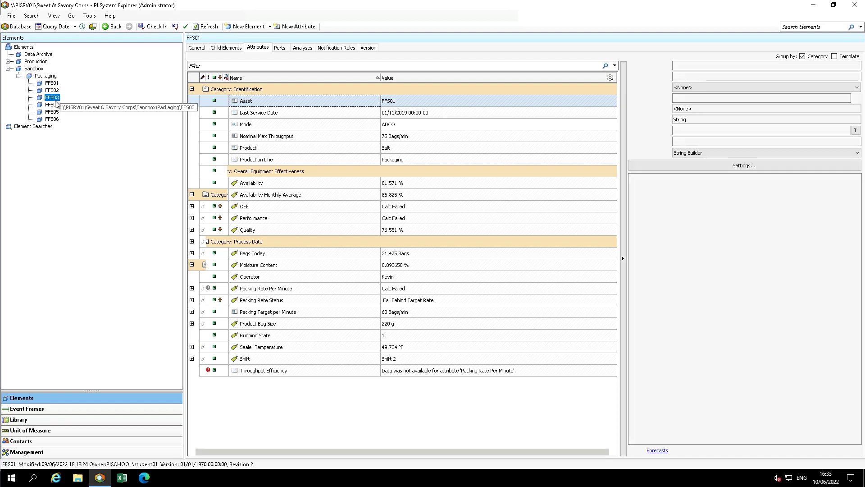